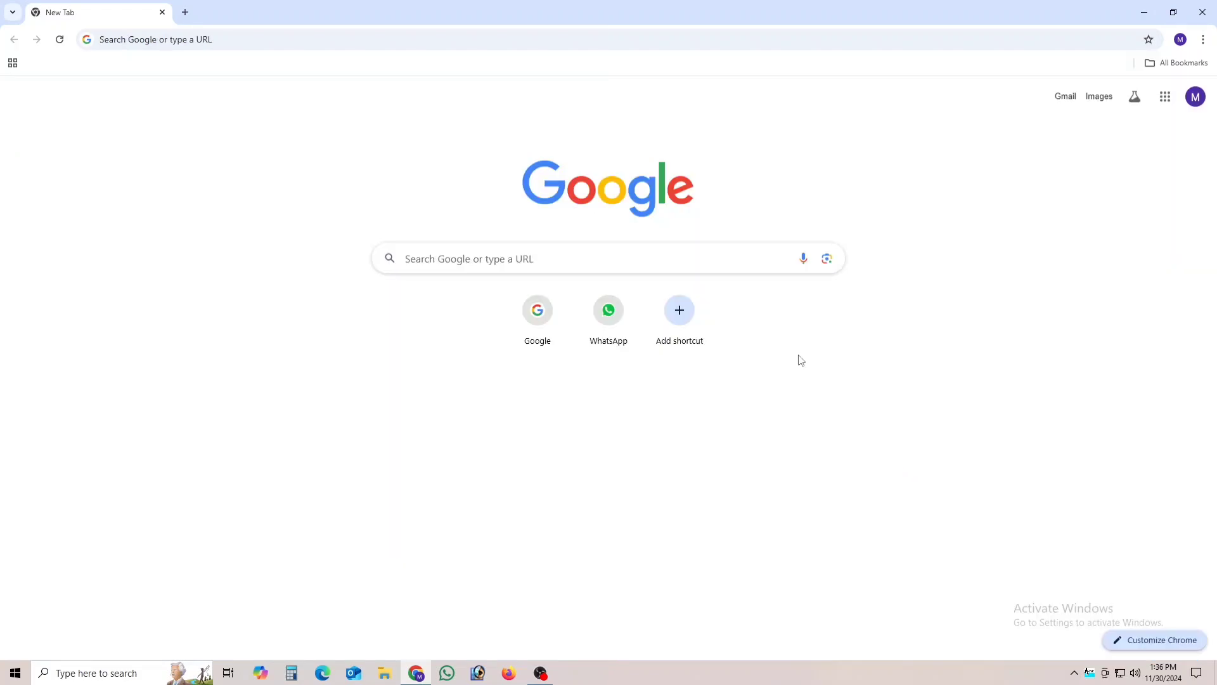
# - Search Google for 'e paddy' and open the 'Paddy Procurement - Government of West Bengal' result
pyautogui.click(618, 260)
pyautogui.write('e paddy')
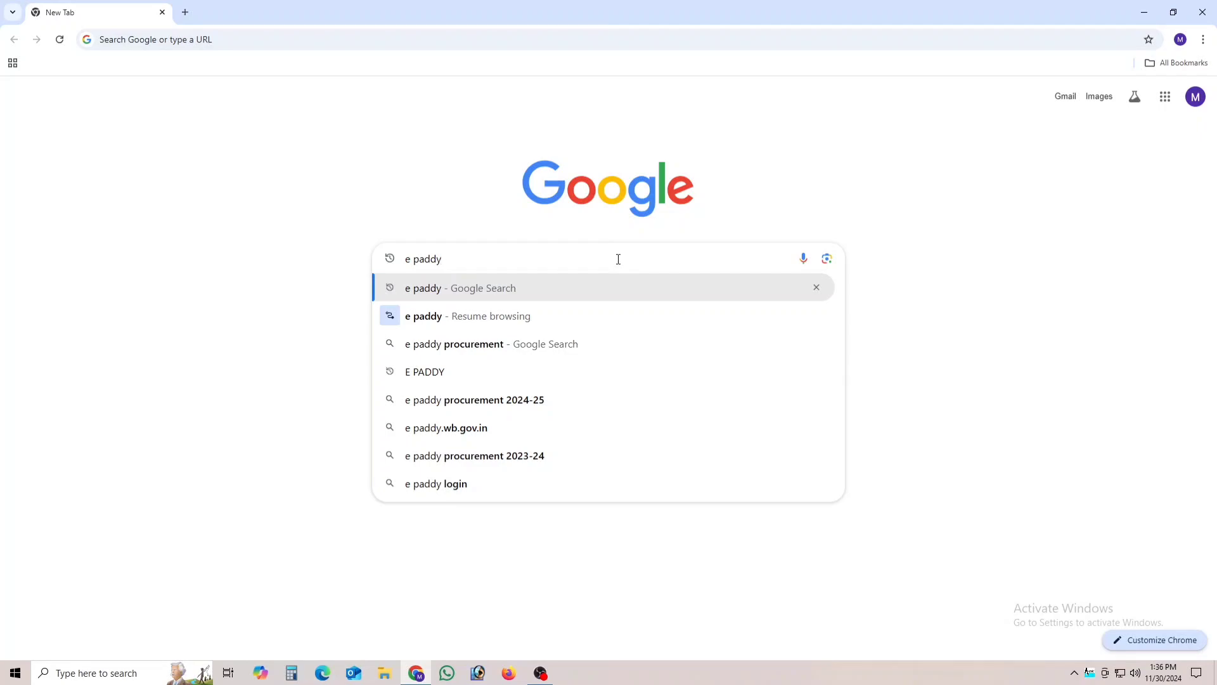
pyautogui.press('Return')
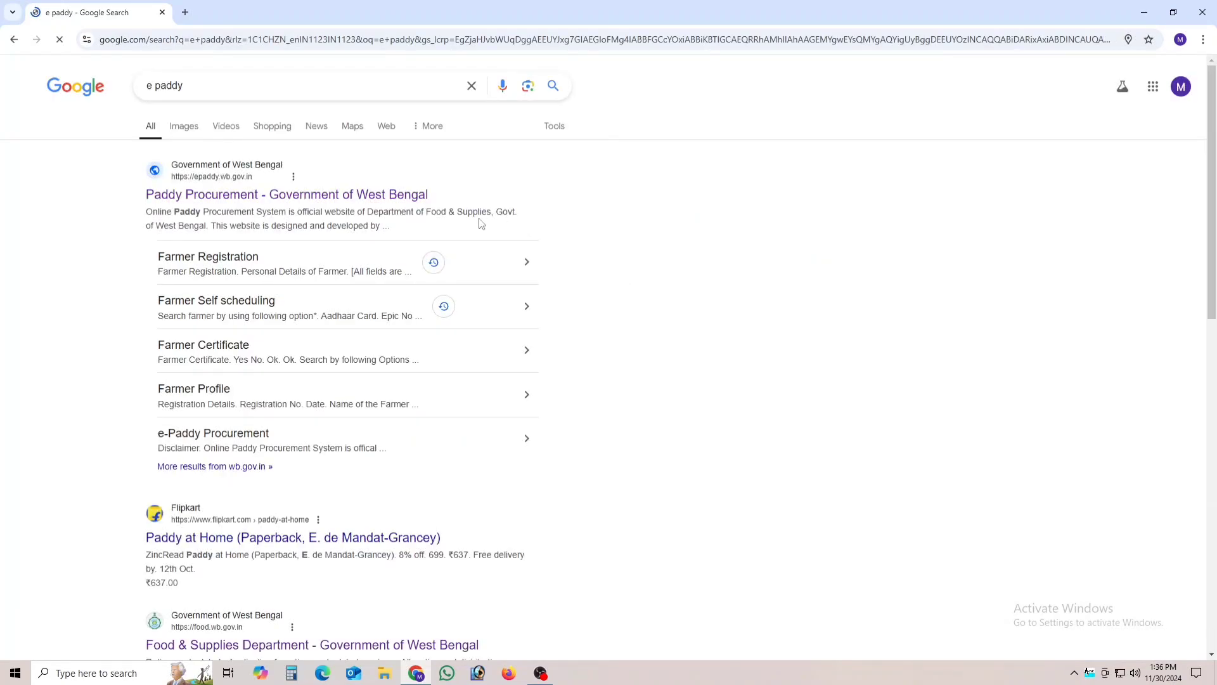
pyautogui.click(299, 196)
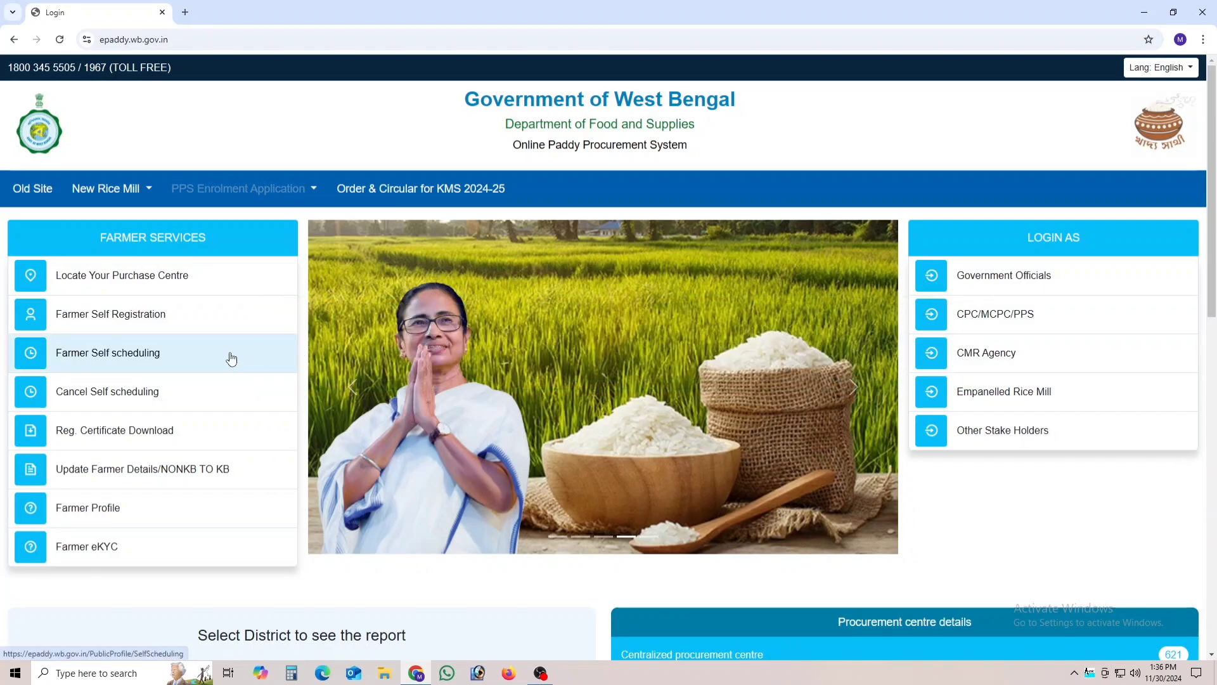
# - Start Farmer Self Scheduling by Aadhaar Card with BURWAN MOBILE CPC as procurement center
pyautogui.click(116, 360)
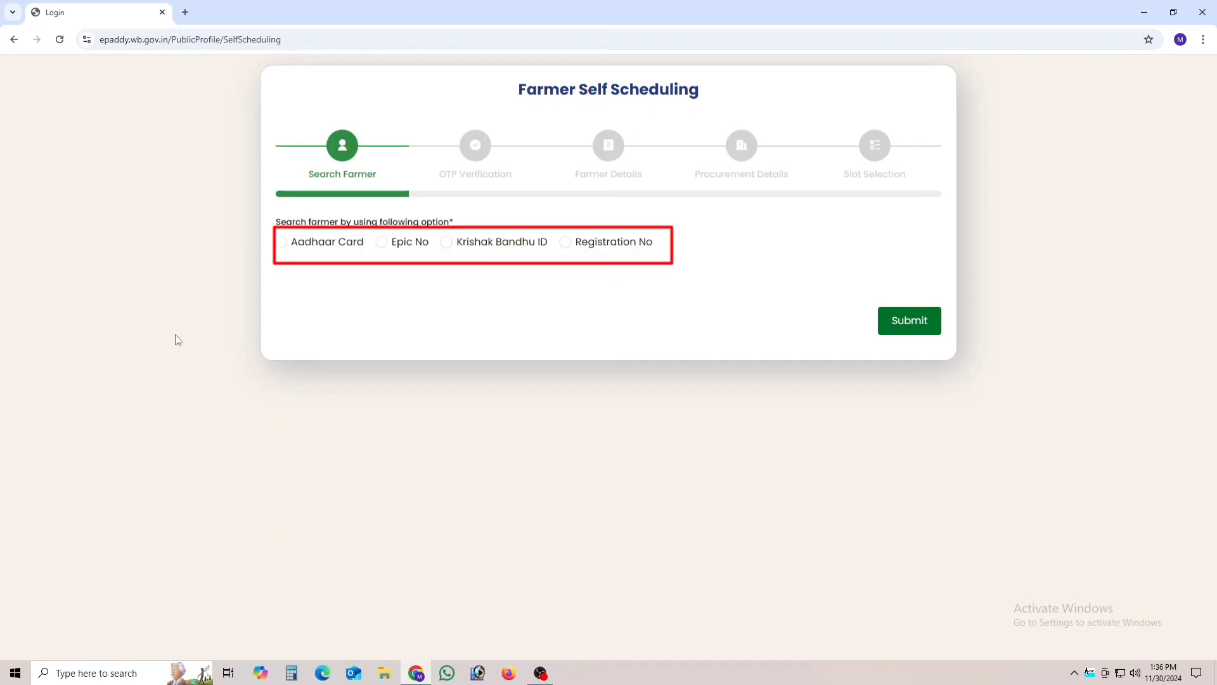
pyautogui.click(281, 242)
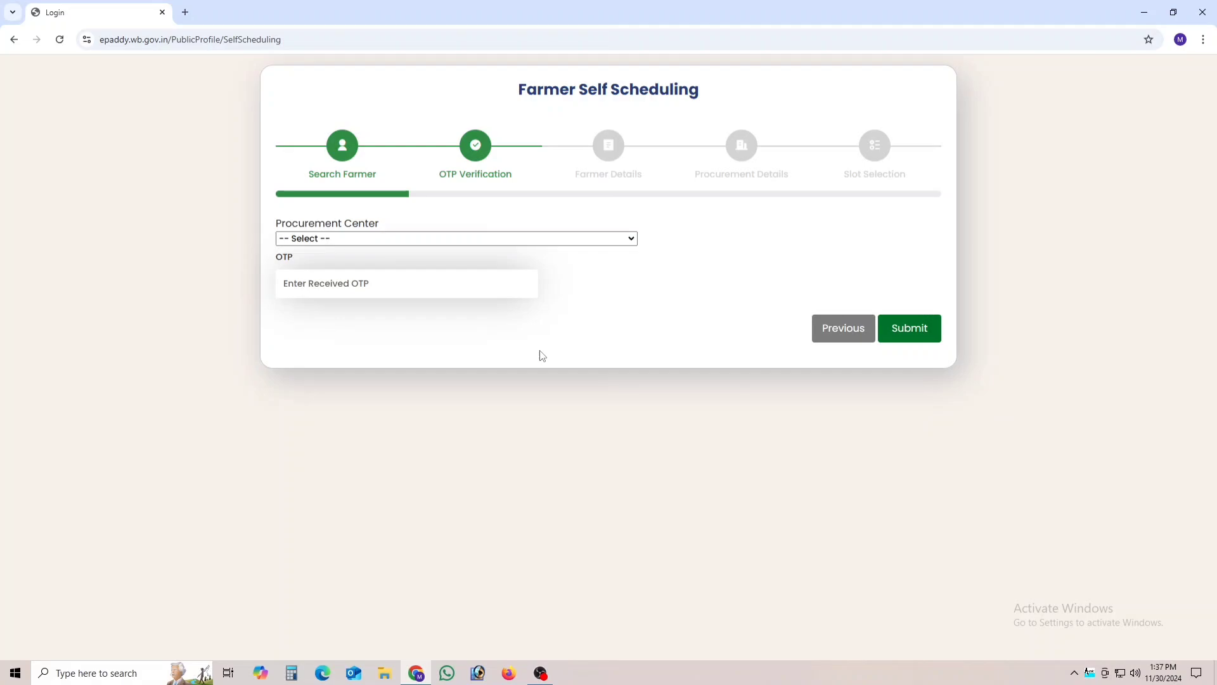
pyautogui.click(608, 241)
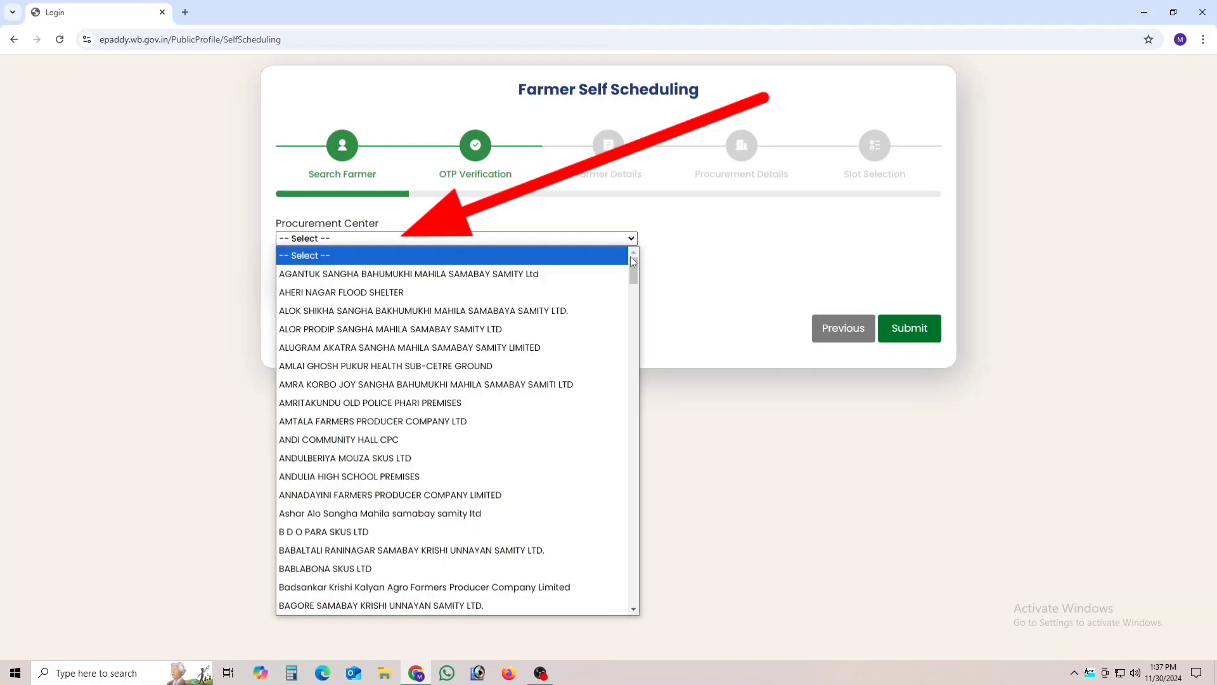
pyautogui.moveTo(634, 269); pyautogui.dragTo(634, 341)
pyautogui.click(444, 351)
# - Enter the received OTP and submit it for verification
pyautogui.click(432, 292)
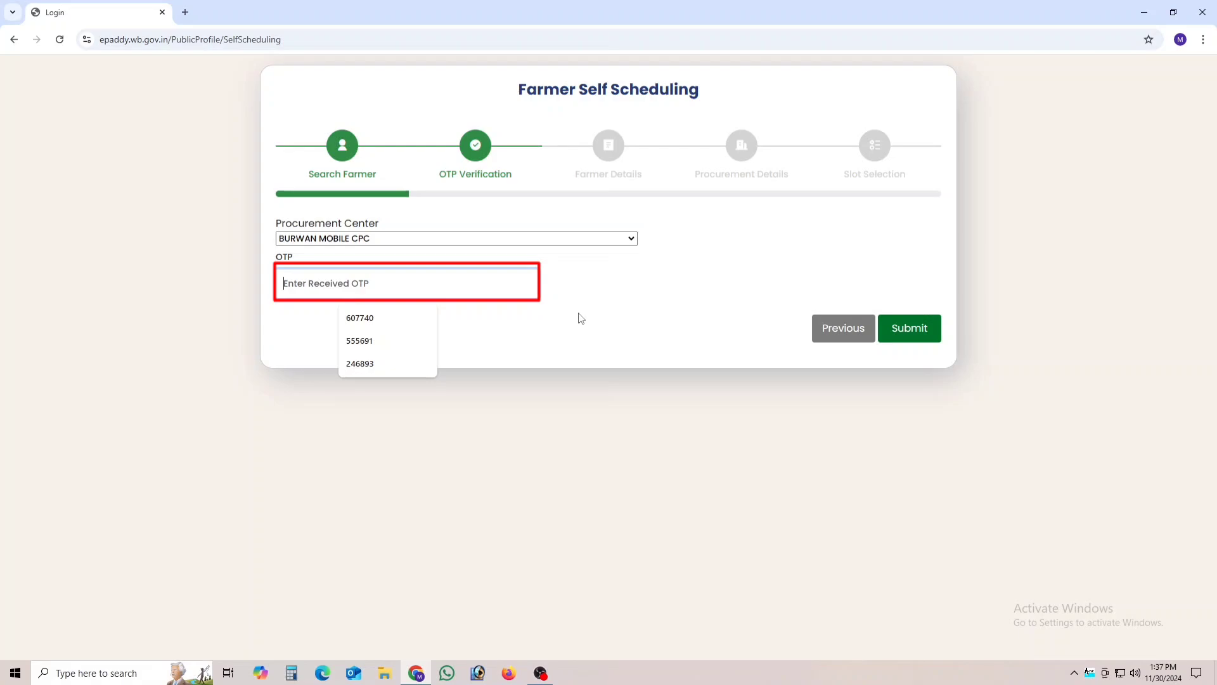
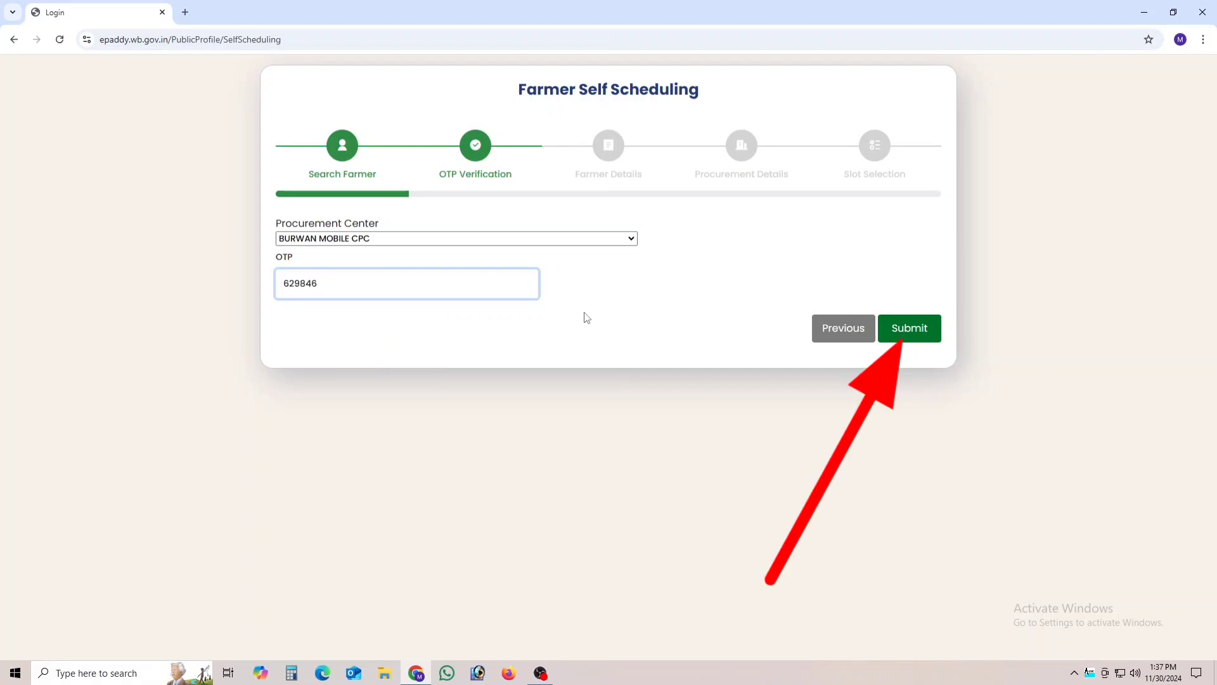
pyautogui.click(913, 329)
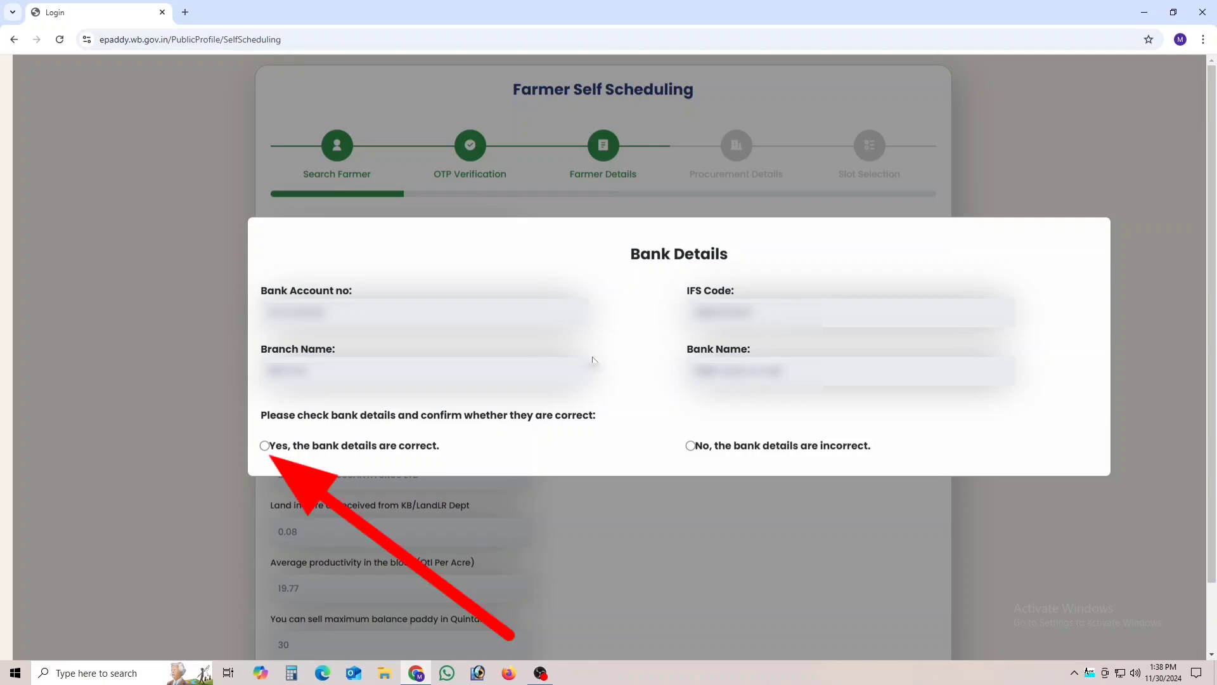
# - Confirm the bank details are correct and scroll through the farmer details form
pyautogui.click(265, 446)
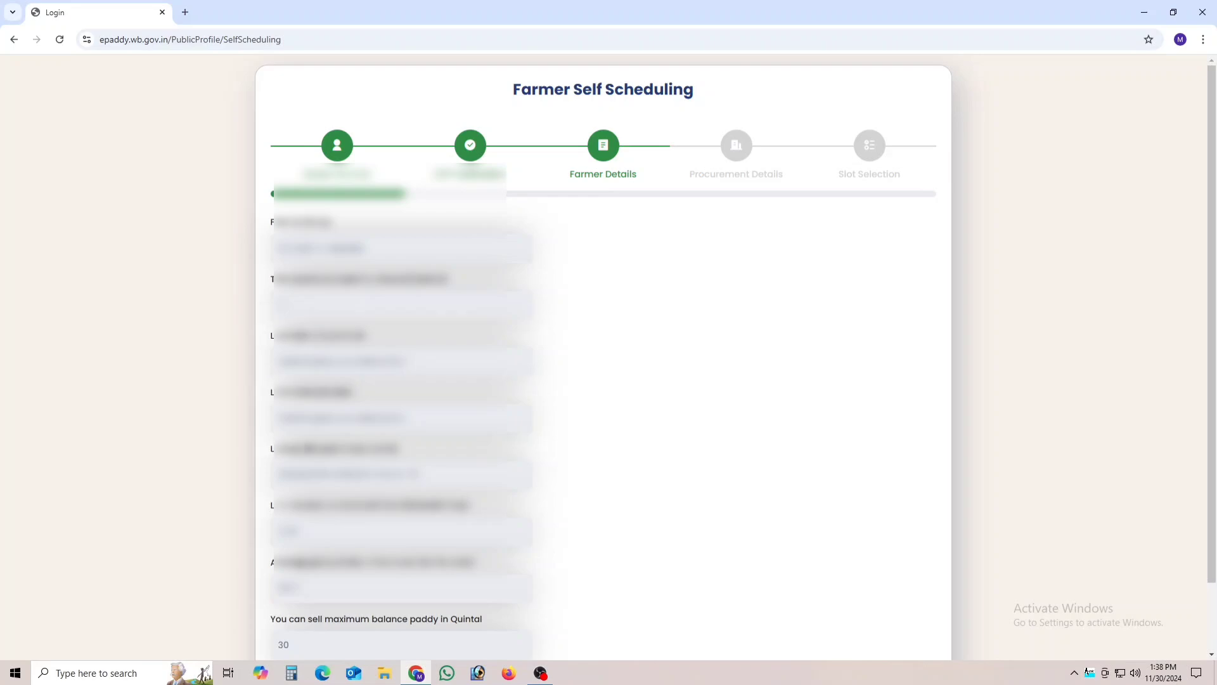
pyautogui.scroll(-2, 726, 388)
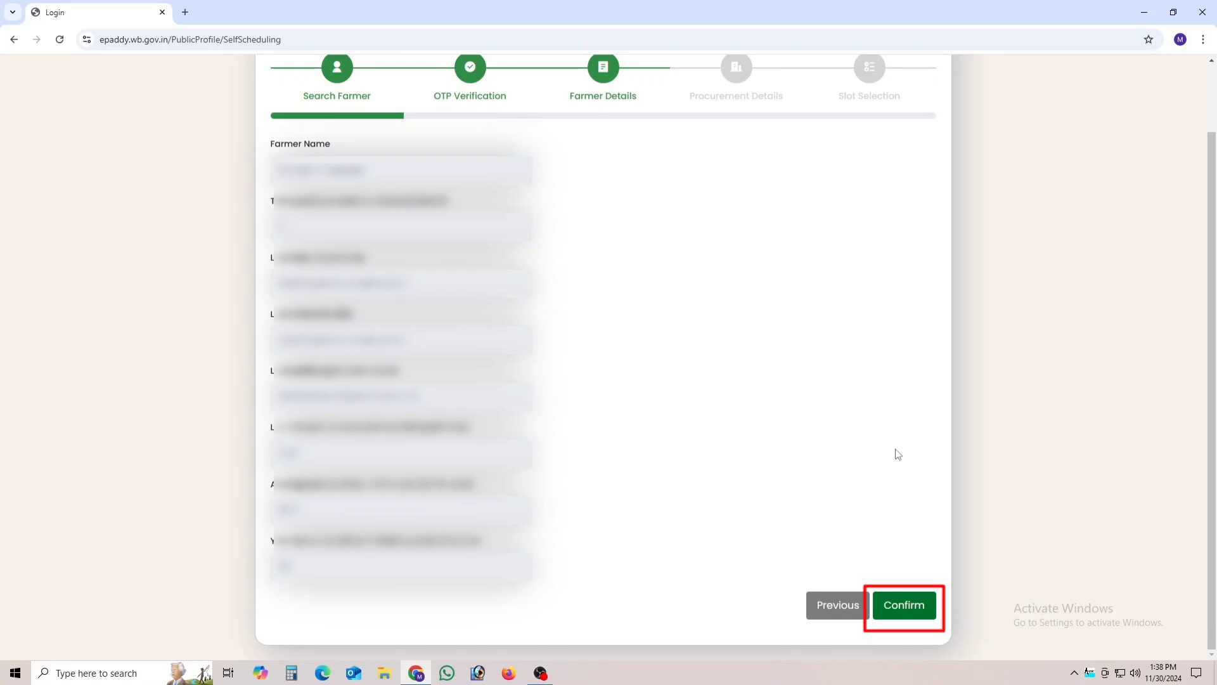
# - Confirm the farmer details, enter 30 quintals of paddy and set procurement date 4 December 2024
pyautogui.click(908, 607)
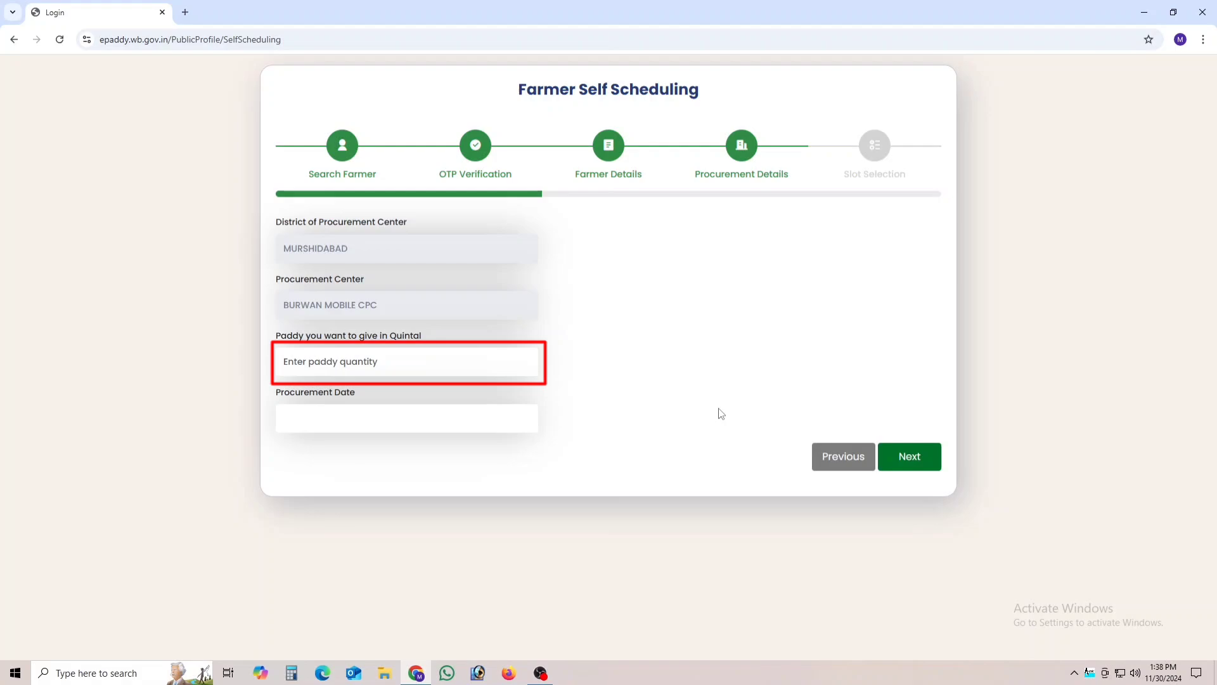
pyautogui.click(526, 366)
pyautogui.write('30')
pyautogui.click(681, 386)
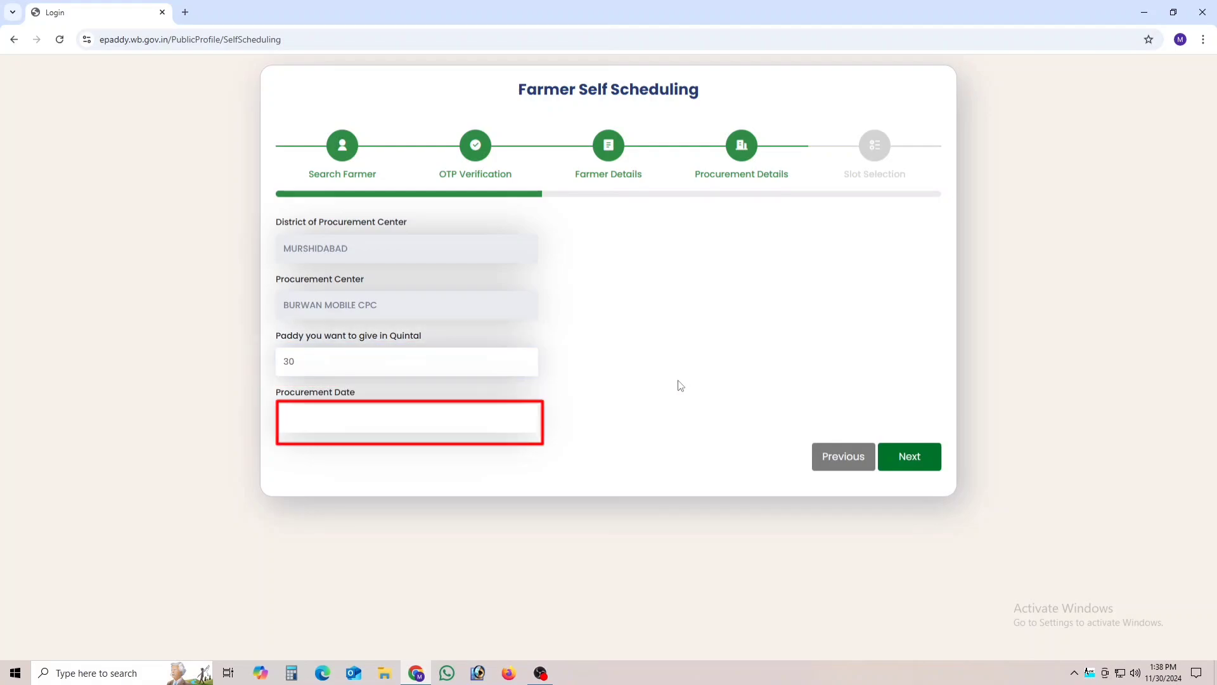
pyautogui.click(507, 418)
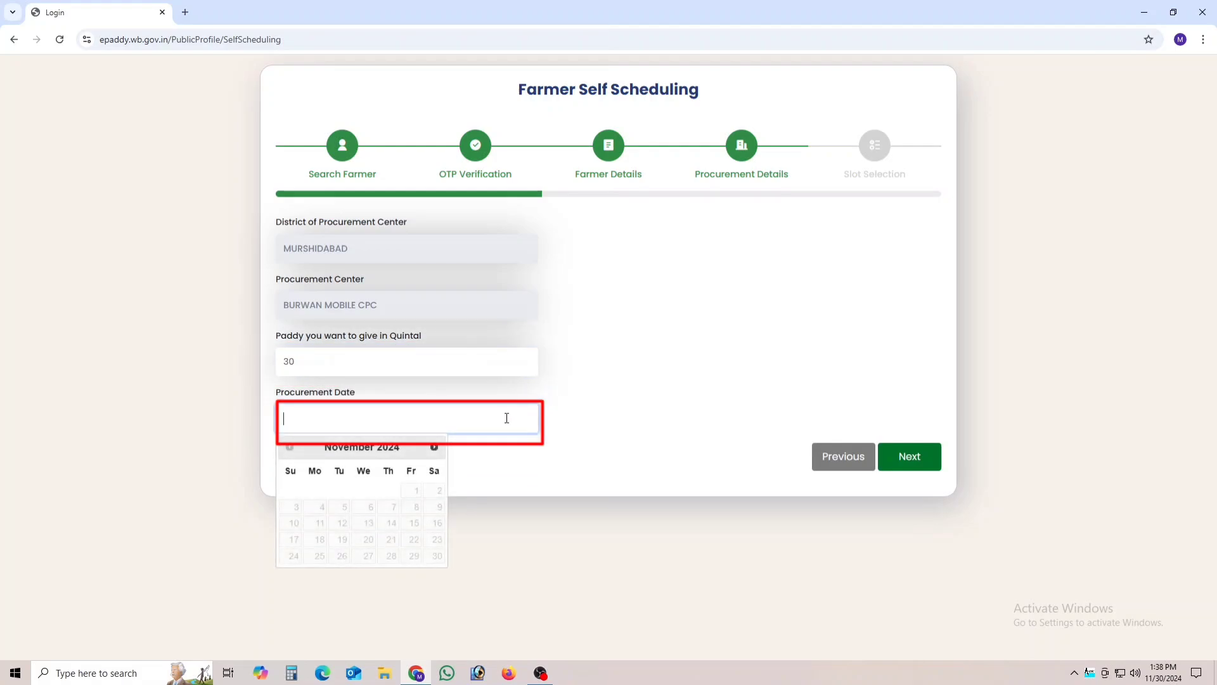
pyautogui.click(434, 447)
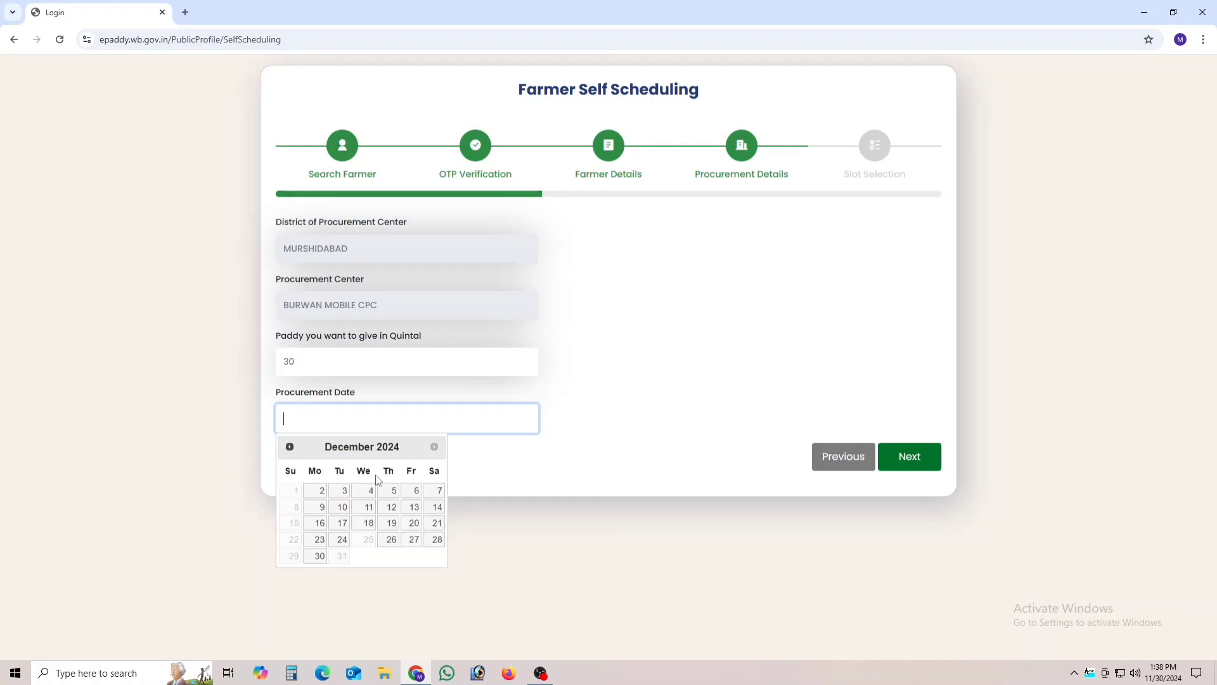
pyautogui.click(369, 492)
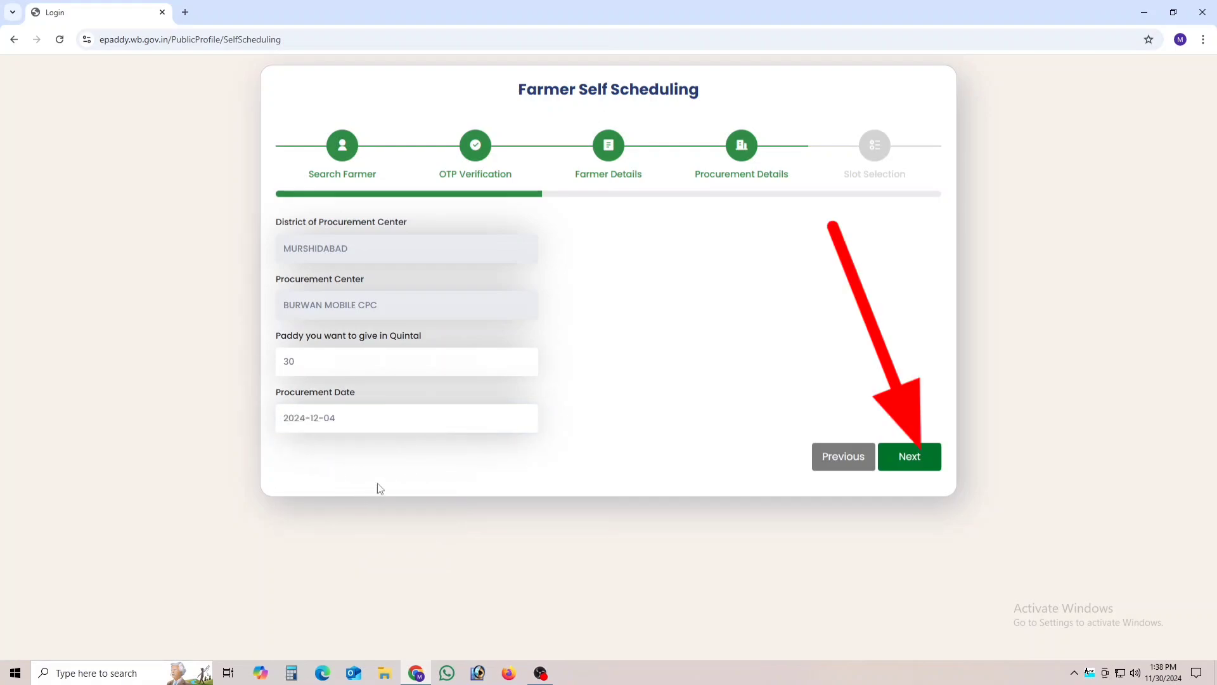
# - Continue to slot selection and try the 9 AM to 10 AM time block
pyautogui.click(932, 463)
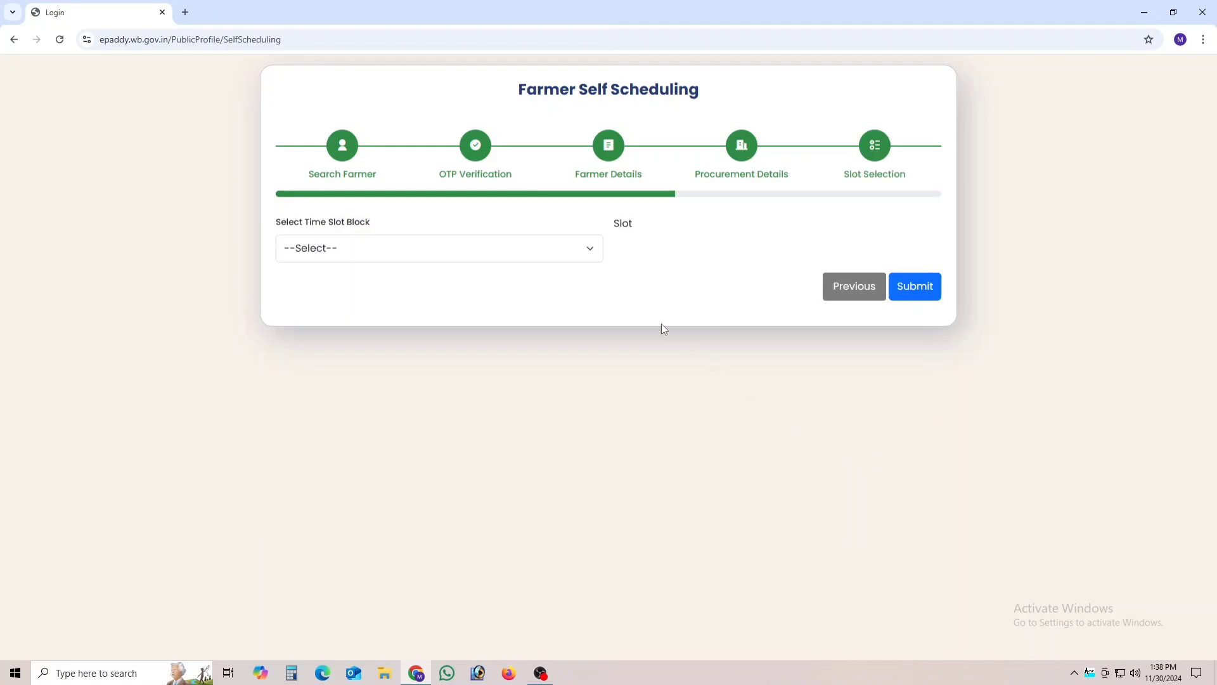
pyautogui.click(576, 257)
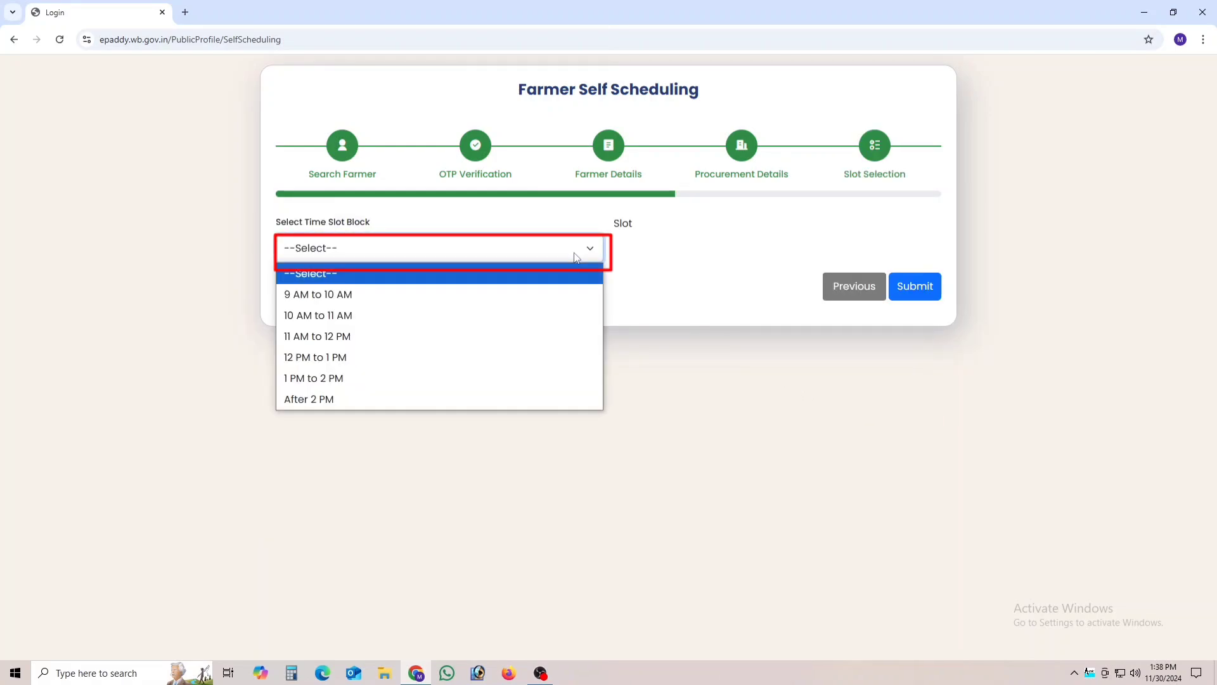
pyautogui.click(565, 293)
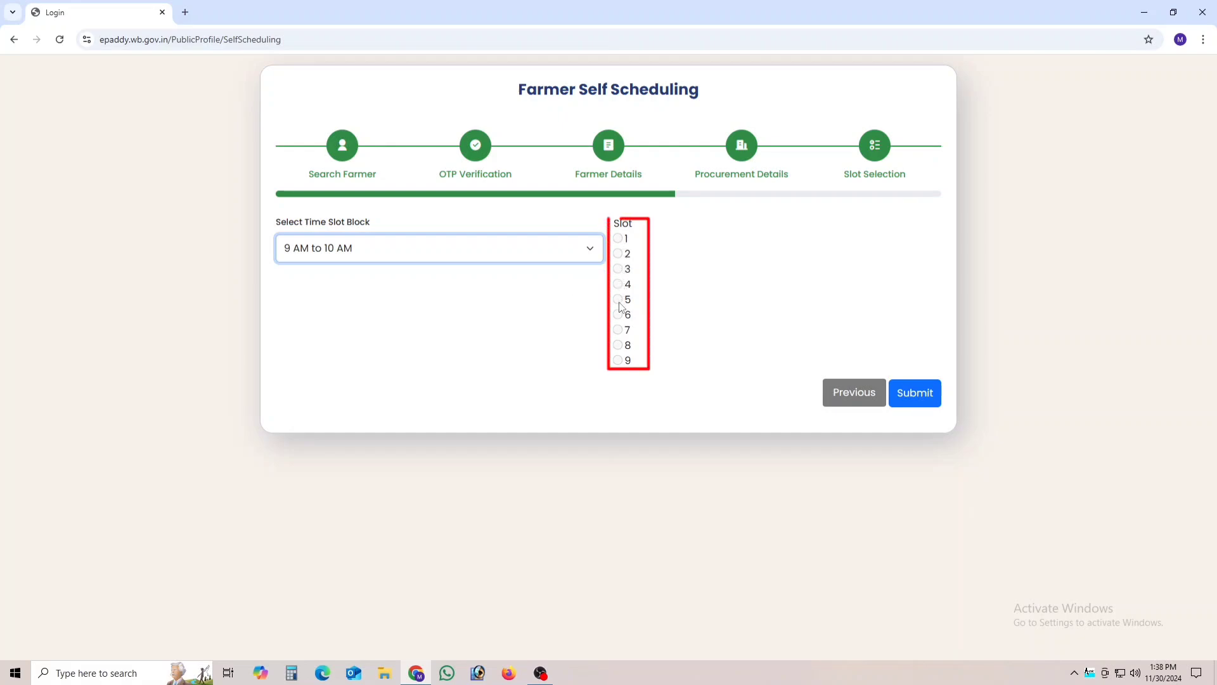
pyautogui.click(619, 357)
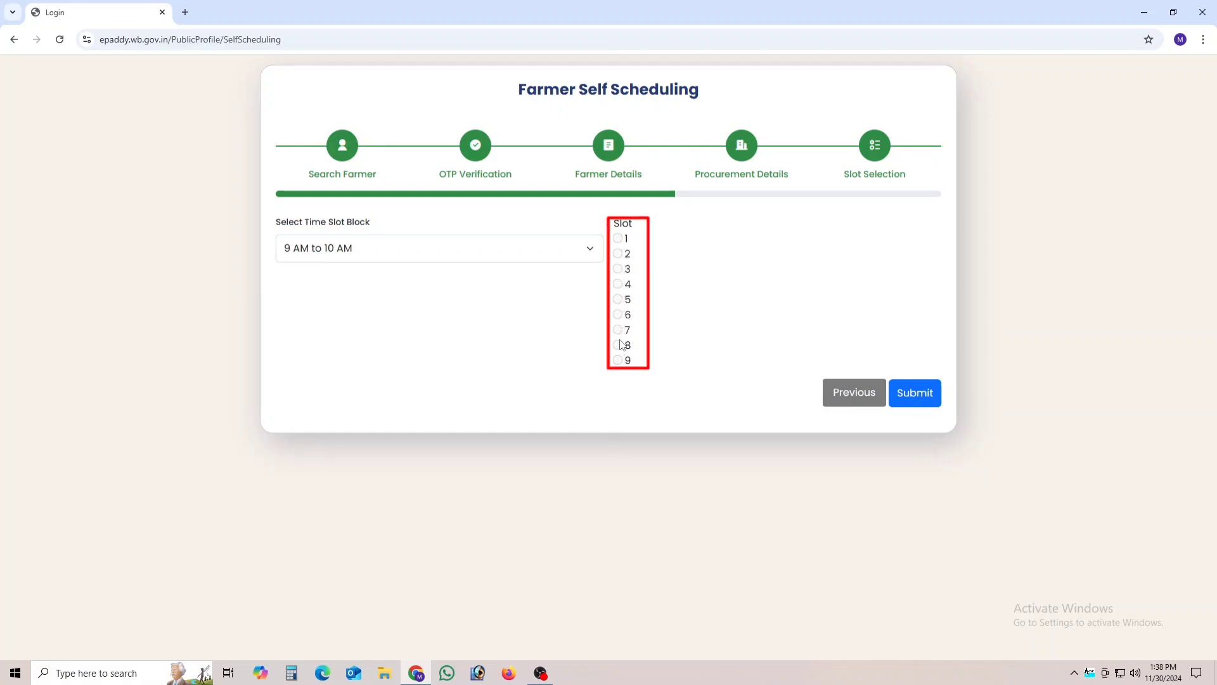
# - Switch to the 12 PM to 1 PM block, reserve slot 31 and submit
pyautogui.click(523, 255)
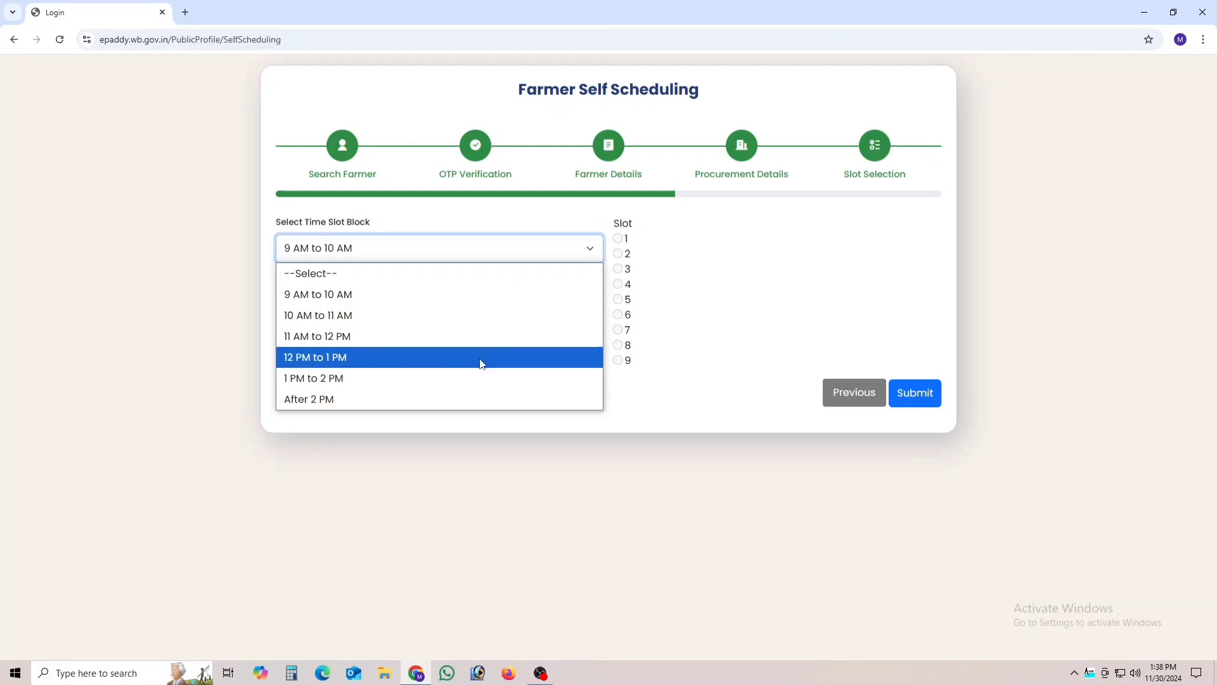
pyautogui.click(486, 358)
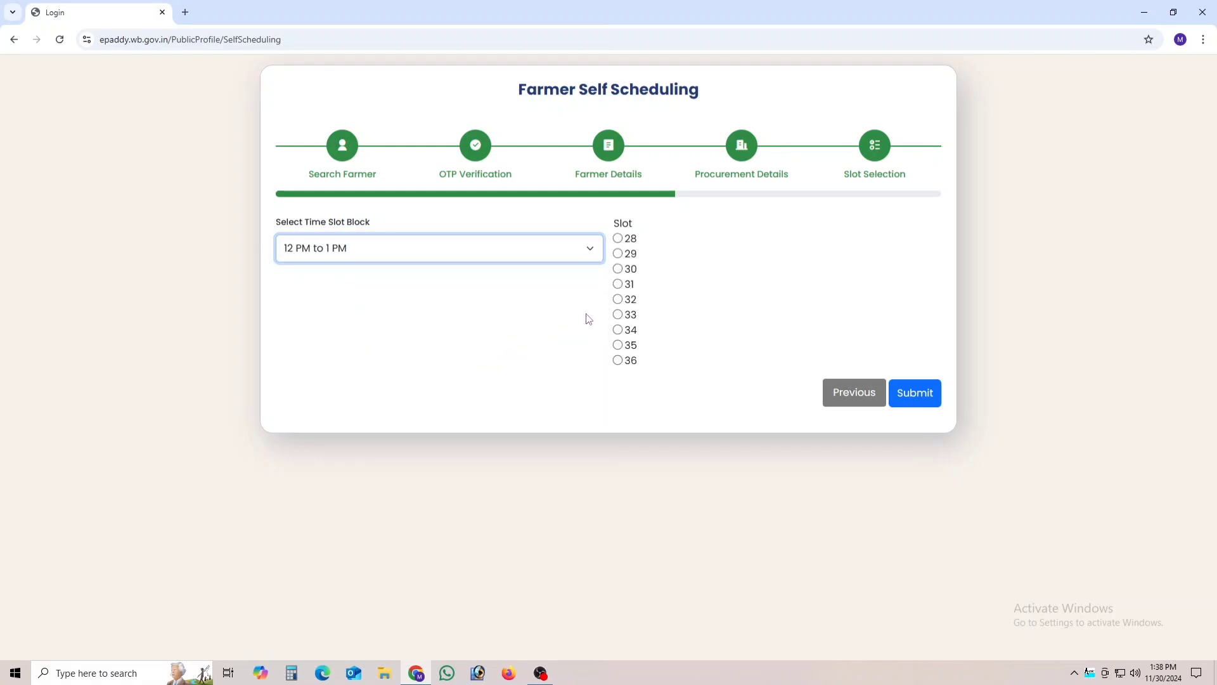
pyautogui.click(618, 285)
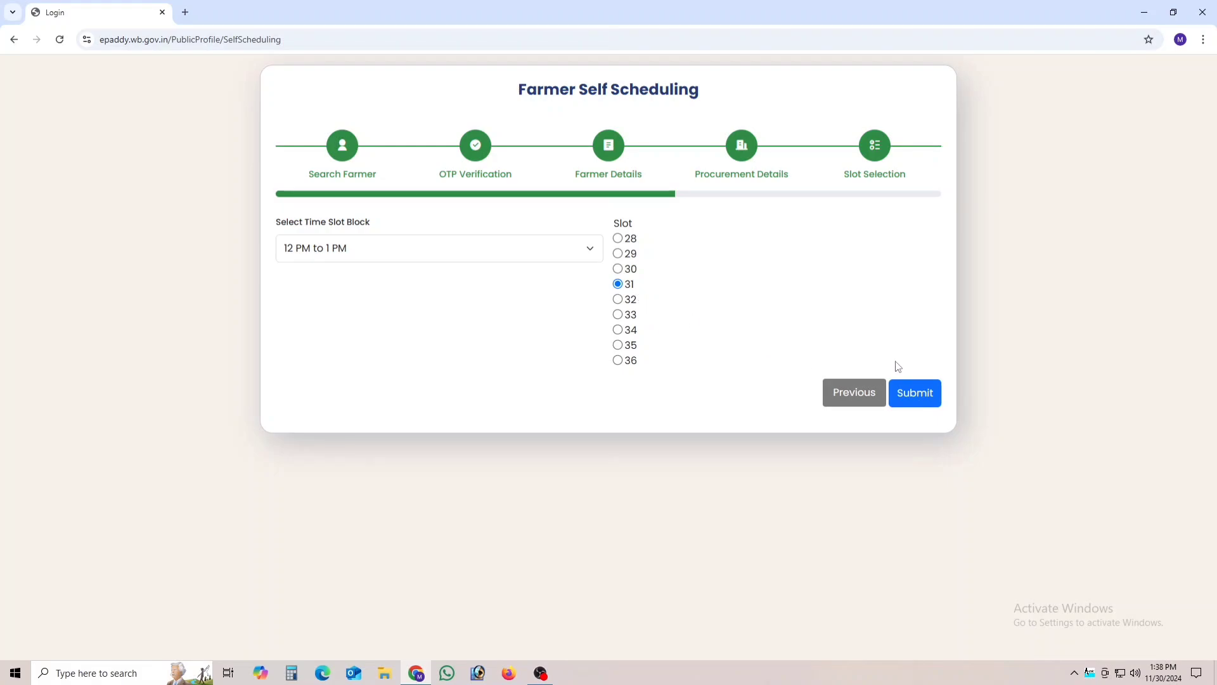
pyautogui.click(933, 406)
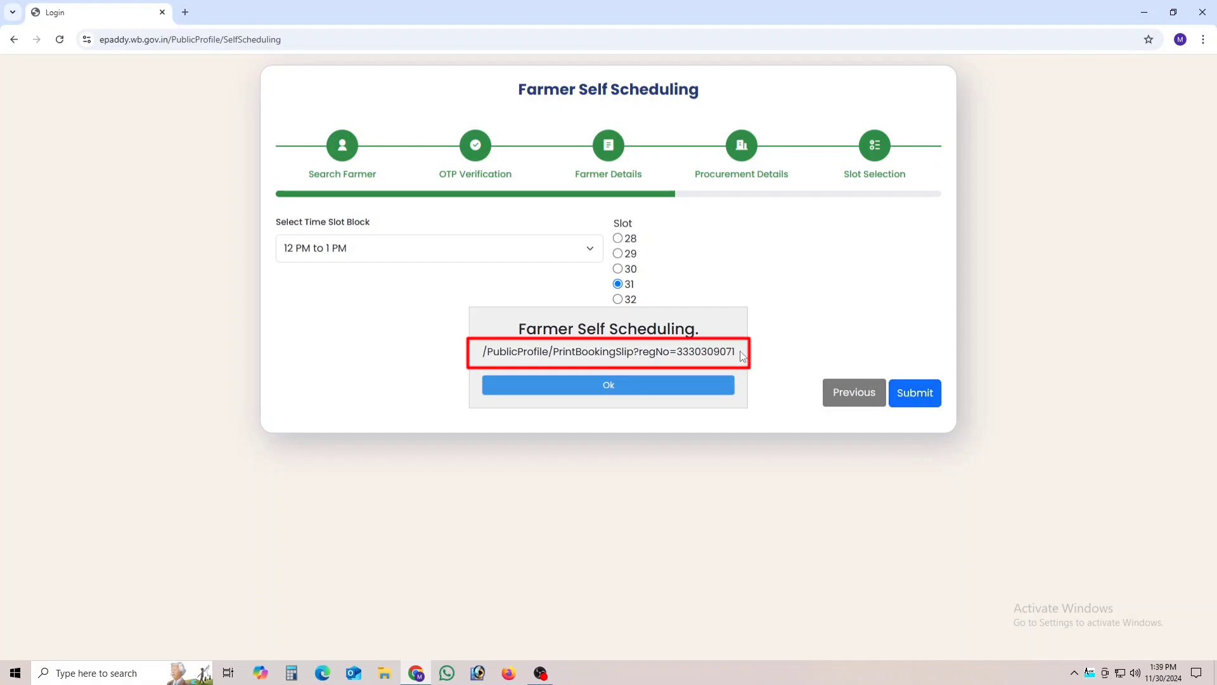
# - Copy the PrintBookingSlip link and load it in the address bar to open the slip
pyautogui.moveTo(740, 351); pyautogui.dragTo(483, 352)
pyautogui.hotkey('ctrl', 'c')
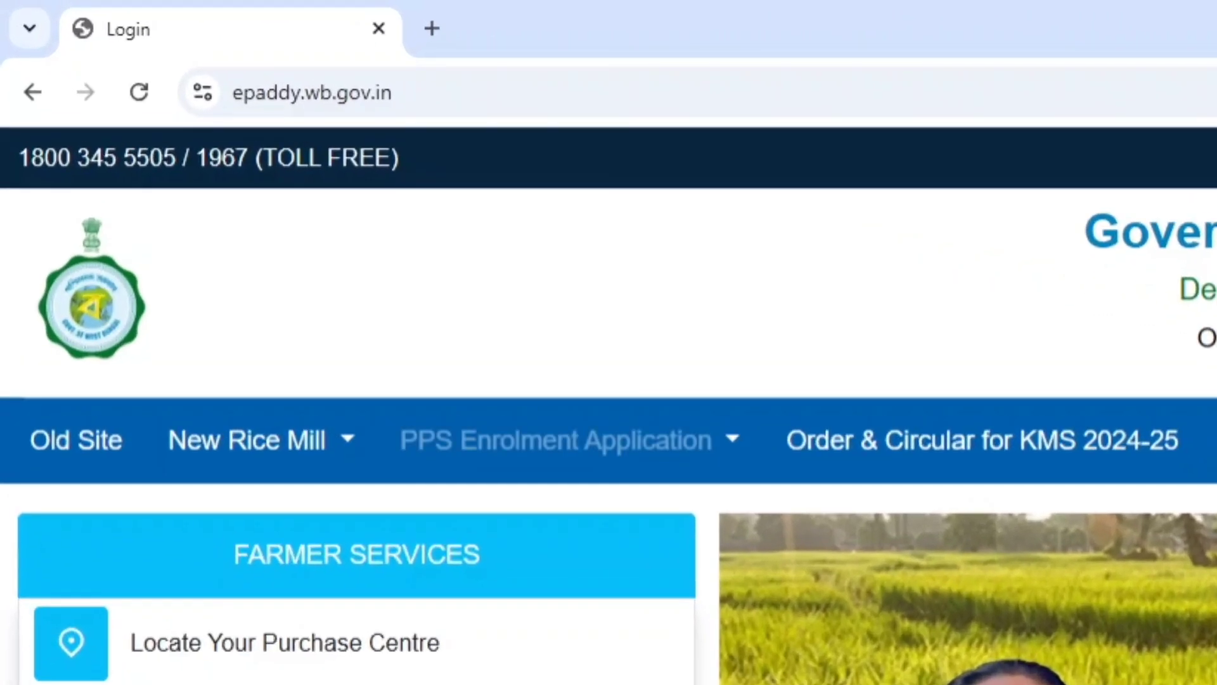
pyautogui.click(478, 93)
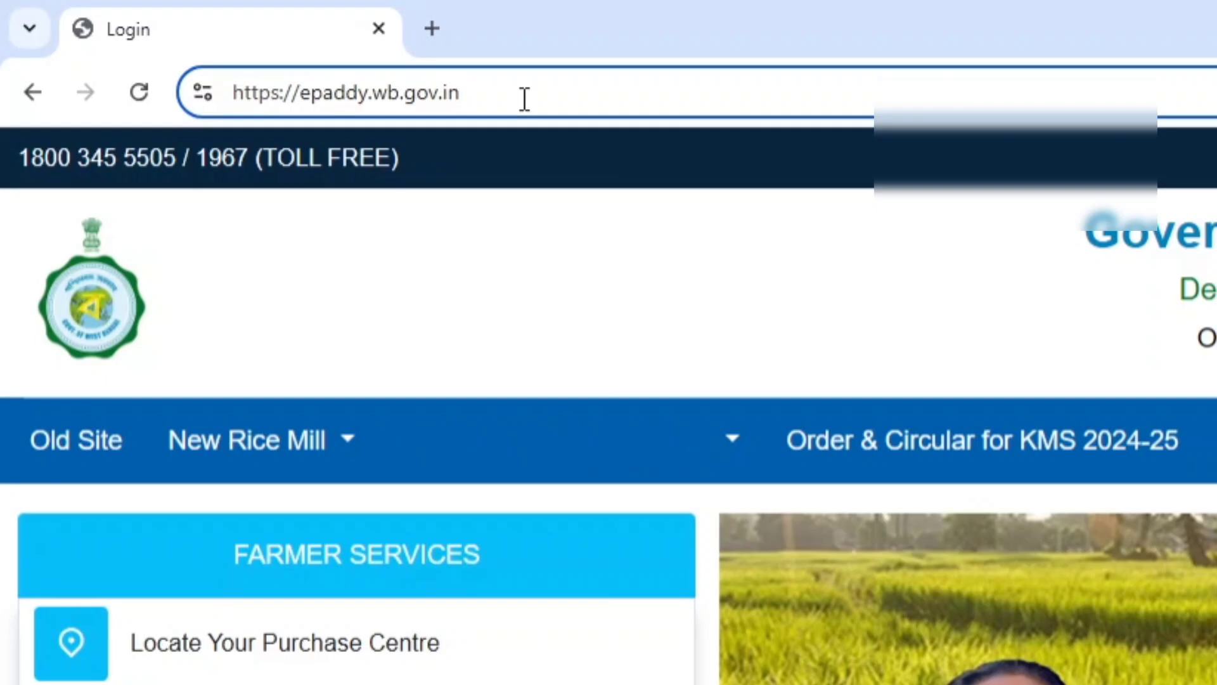
pyautogui.hotkey('ctrl', 'v')
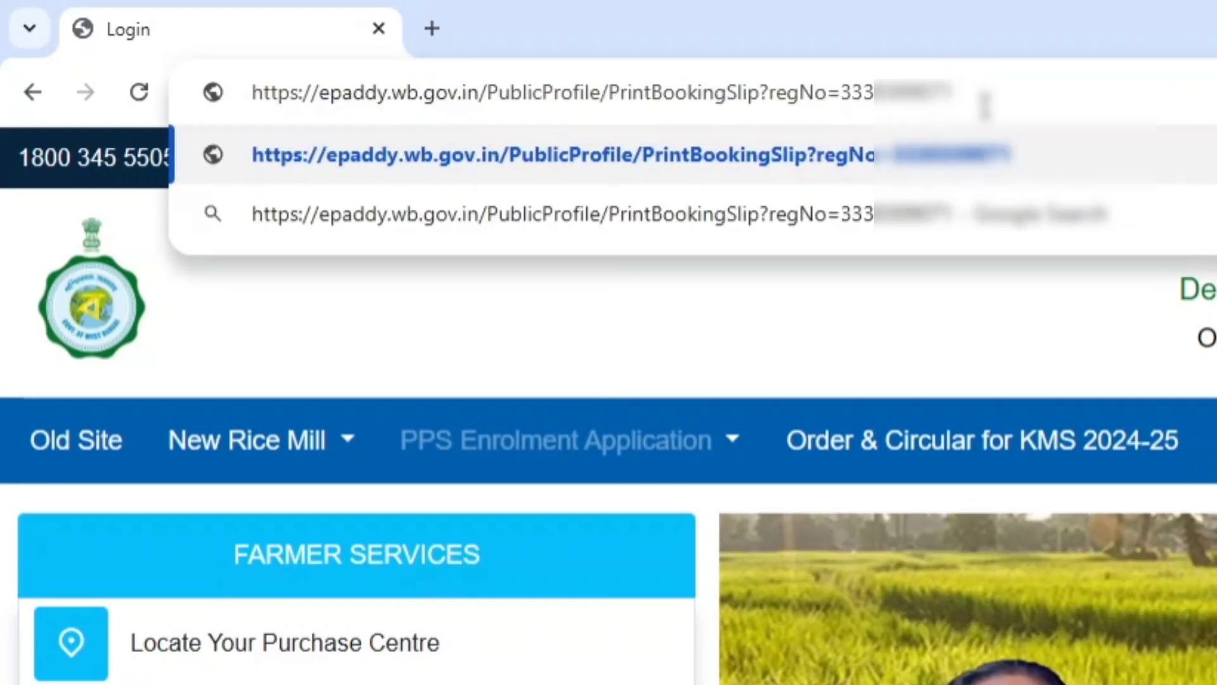
pyautogui.press('Return')
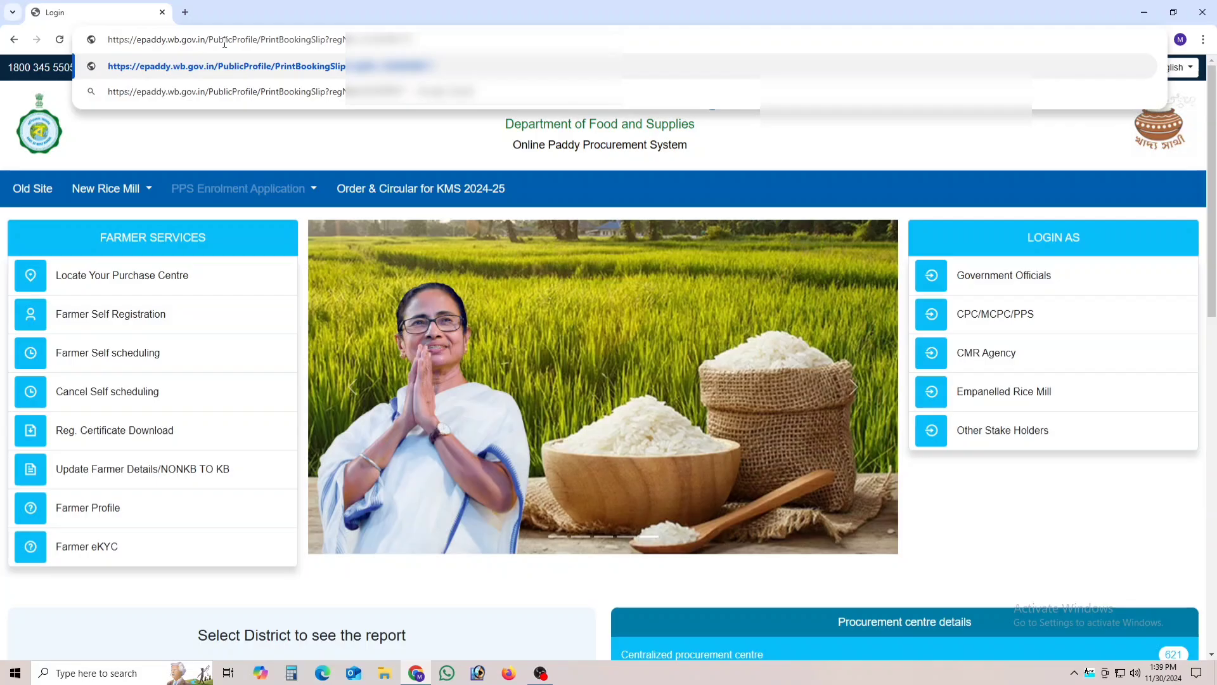
pyautogui.press('Return')
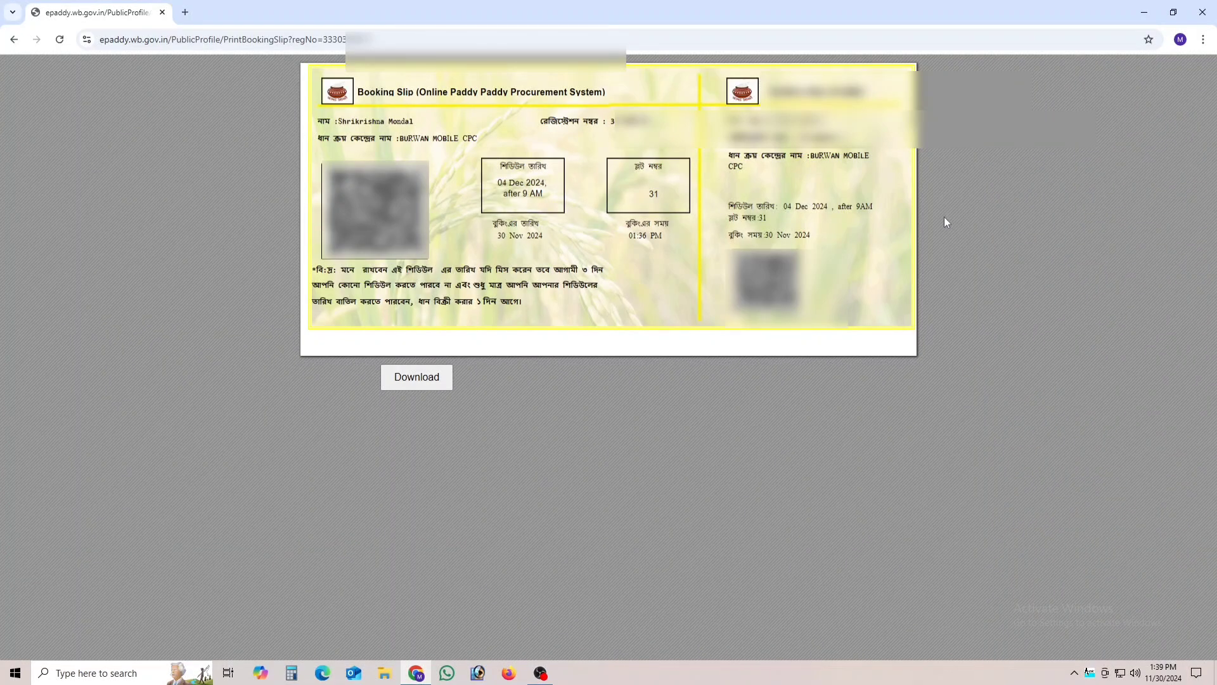
pyautogui.click(422, 384)
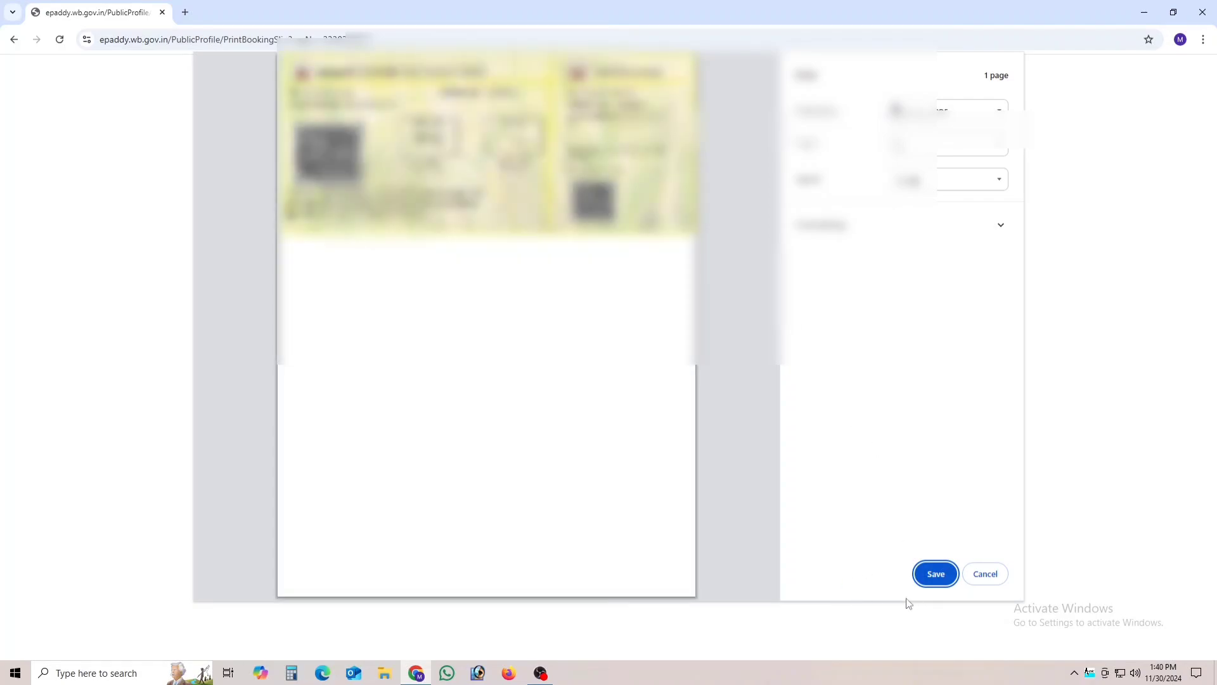
pyautogui.click(990, 573)
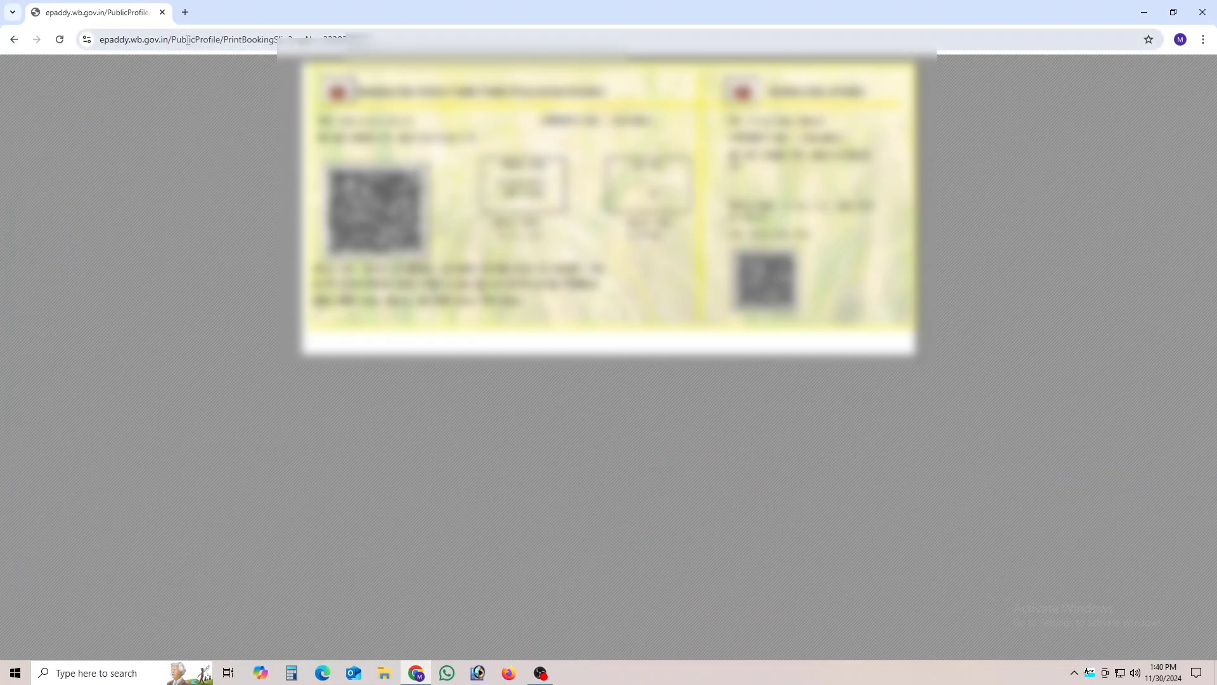
pyautogui.moveTo(171, 38); pyautogui.dragTo(274, 45)
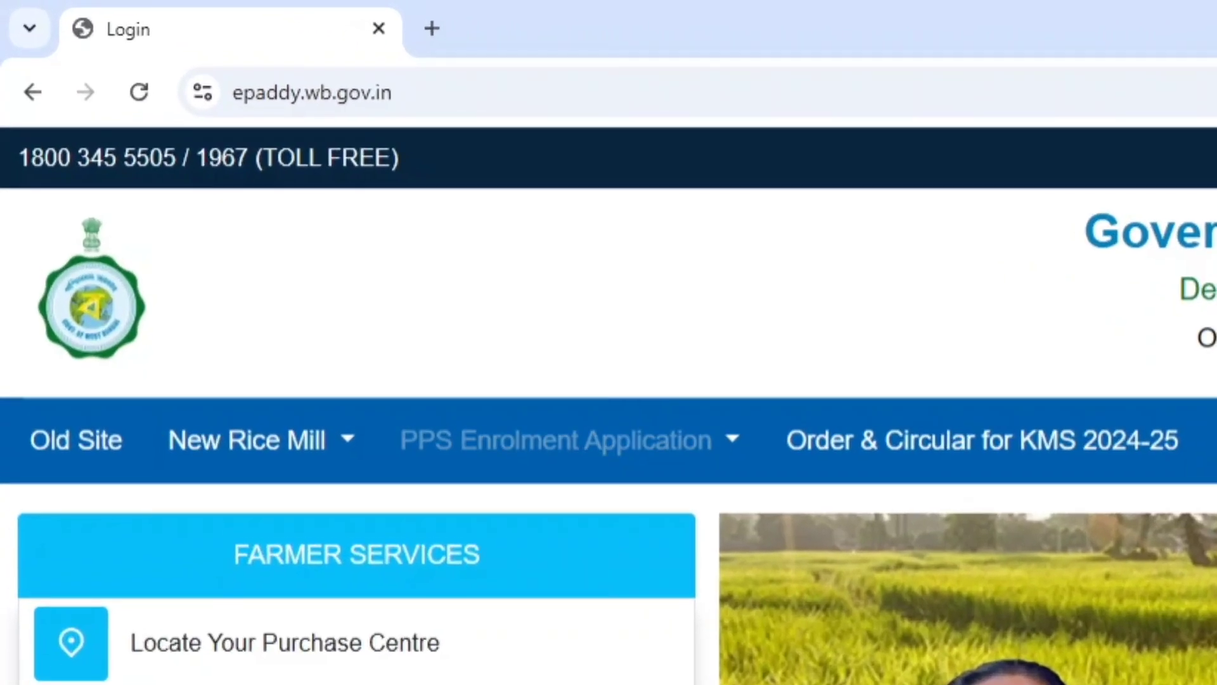
pyautogui.click(480, 92)
pyautogui.click(481, 93)
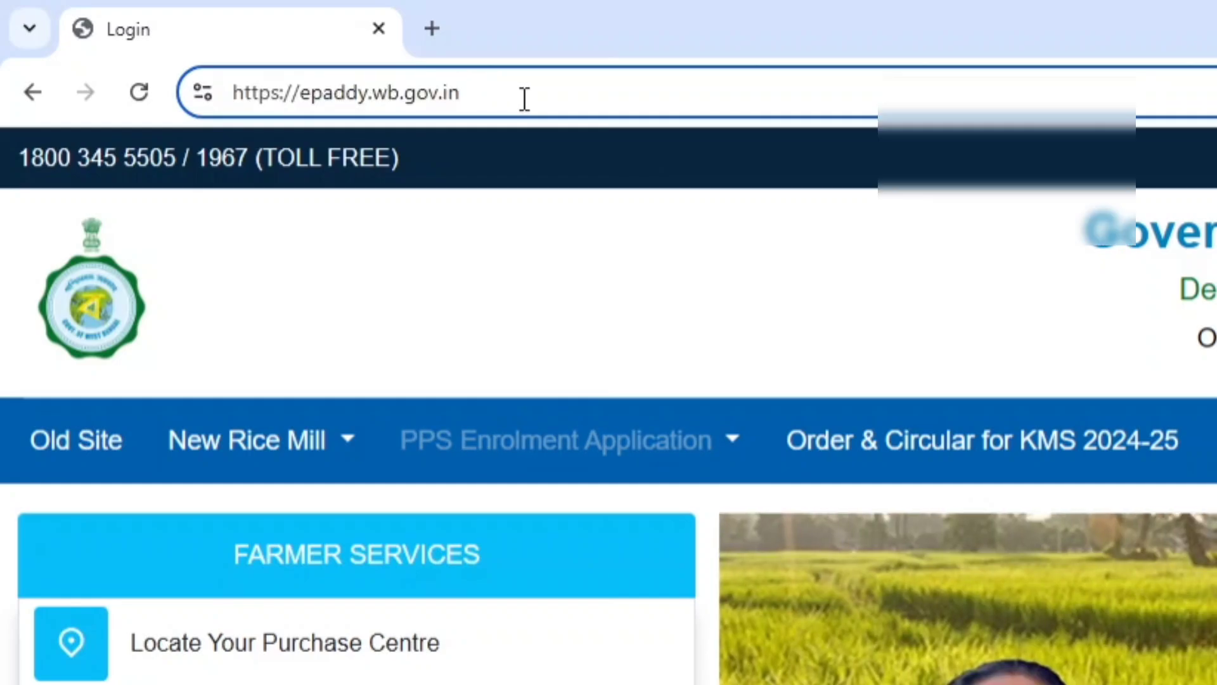
pyautogui.hotkey('ctrl', 'v')
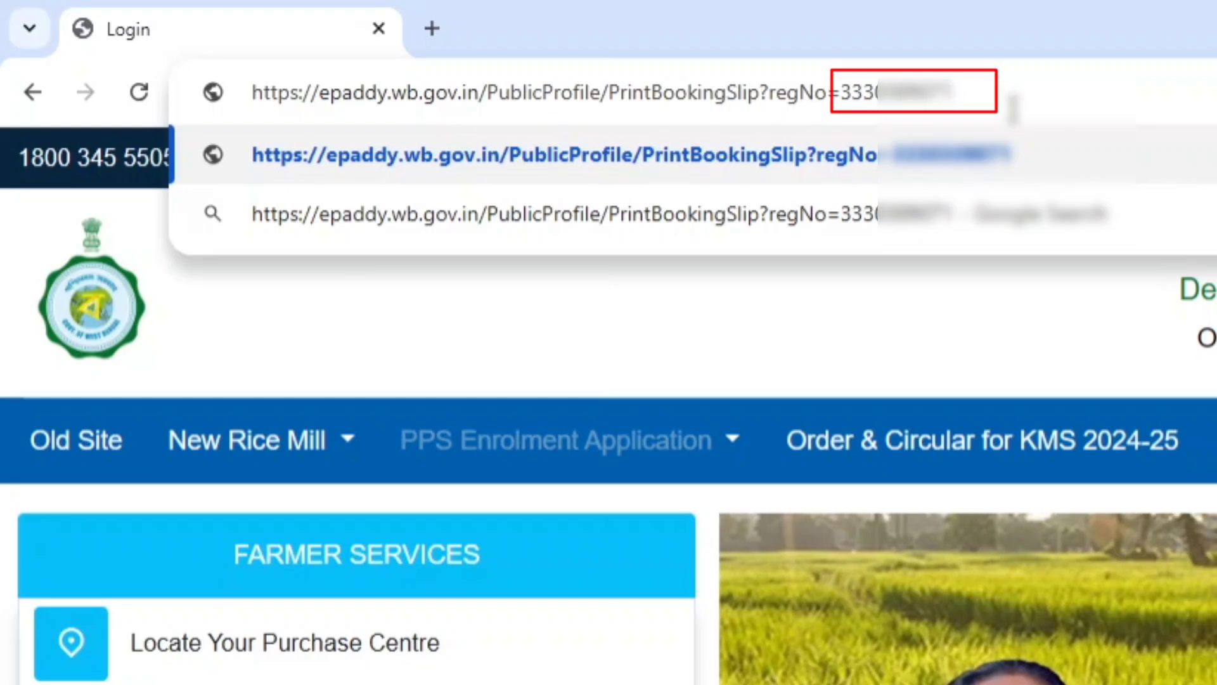
pyautogui.press('Return')
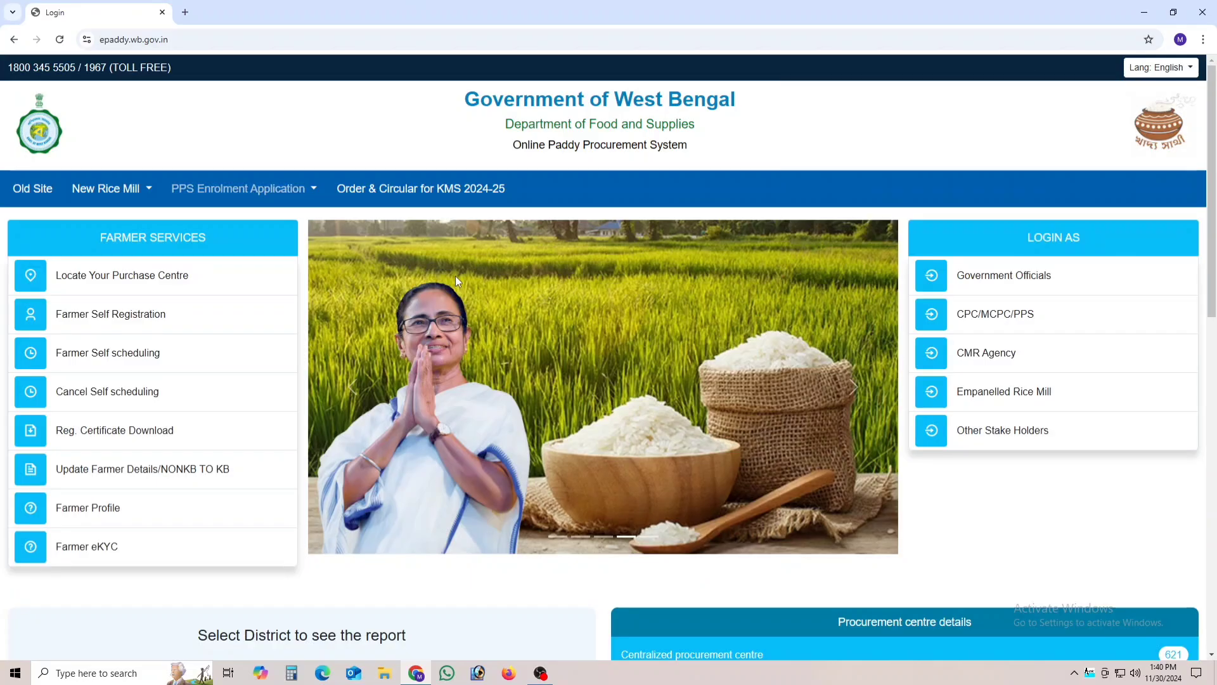